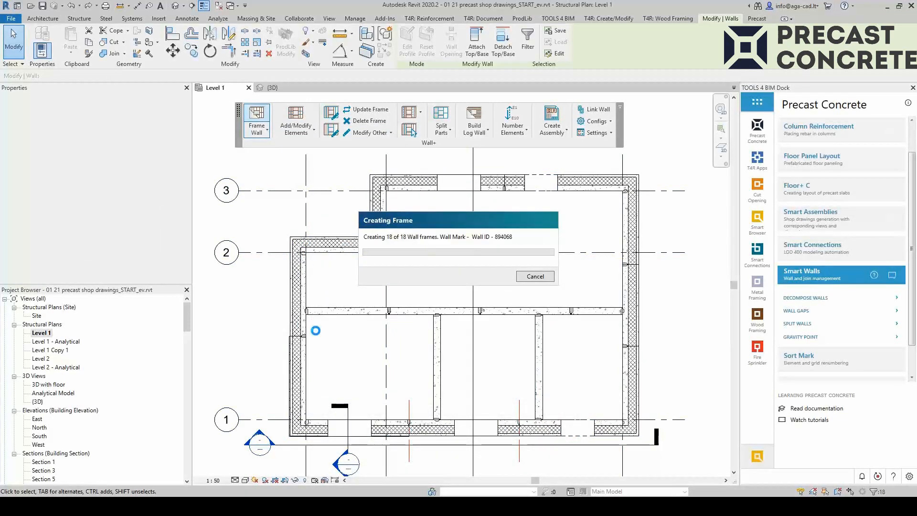
Examine the structural framing elements that shape the wall ends at the corner near grid 2 and at the interior wall joints
scroll(318, 267, up, 5)
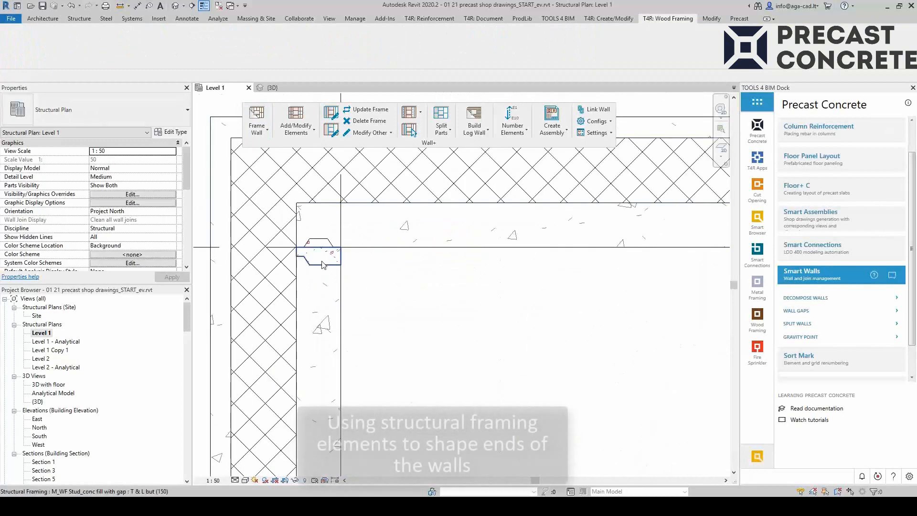
click(324, 265)
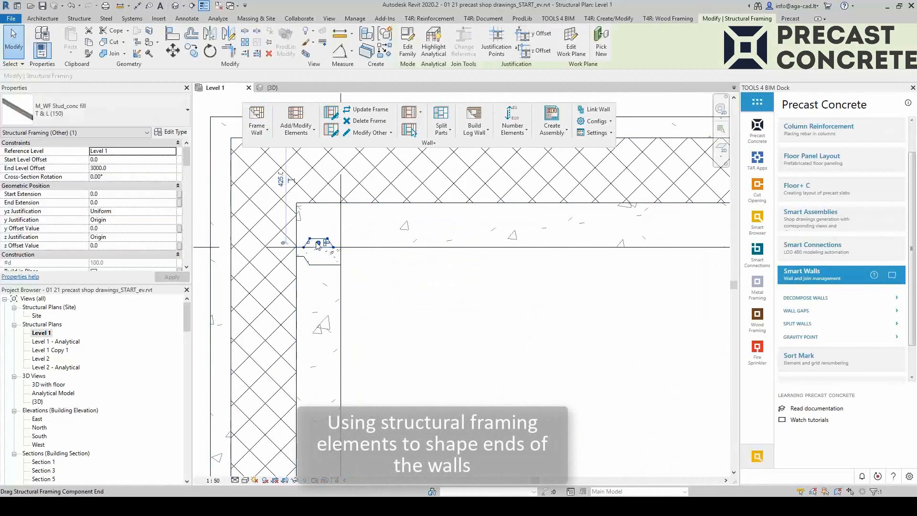
scroll(317, 245, down, 2)
click(512, 301)
scroll(399, 279, down, 1)
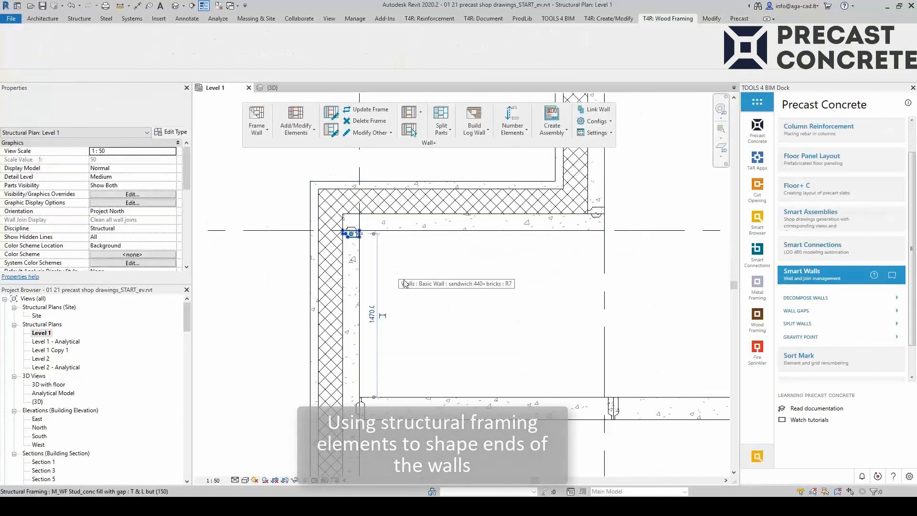
middle_drag(312, 290, 289, 267)
scroll(283, 264, down, 1)
middle_drag(444, 326, 413, 297)
scroll(409, 337, up, 1)
click(463, 274)
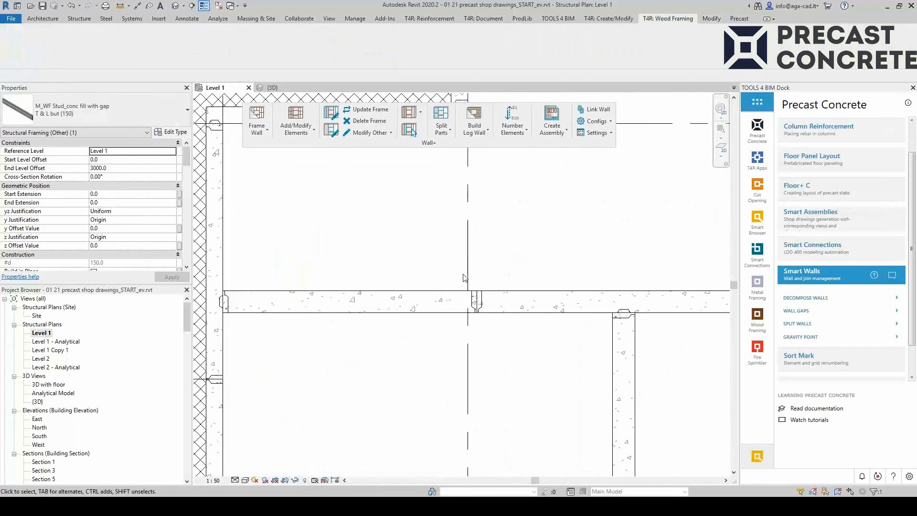
click(475, 302)
middle_drag(312, 335, 416, 210)
middle_drag(352, 455, 362, 320)
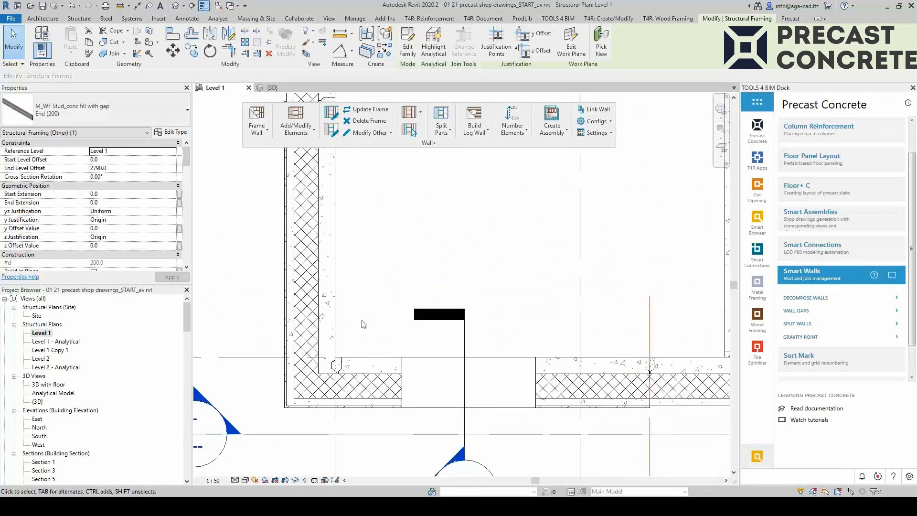
scroll(364, 324, down, 3)
Select all walls in the Level 1 plan and split their parts
click(415, 246)
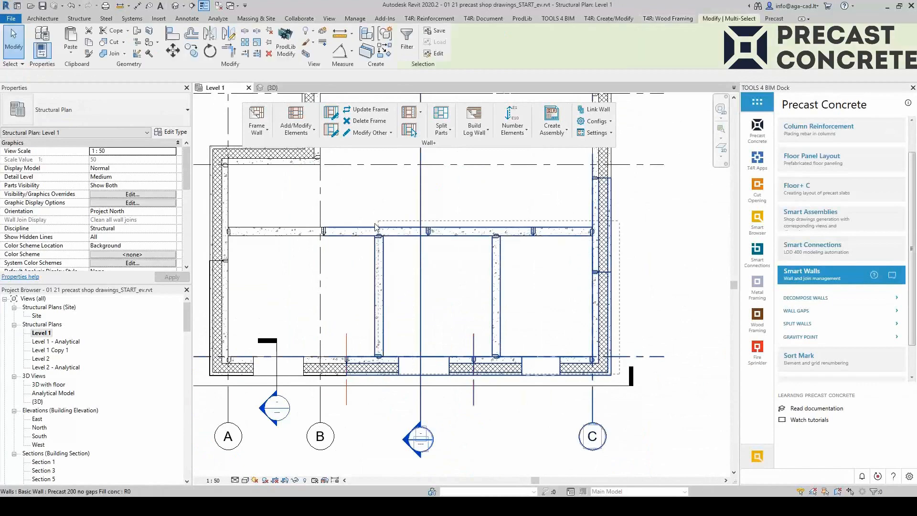
drag(376, 227, 376, 227)
drag(260, 246, 211, 215)
scroll(628, 388, up, 3)
middle_drag(638, 340, 603, 420)
click(440, 120)
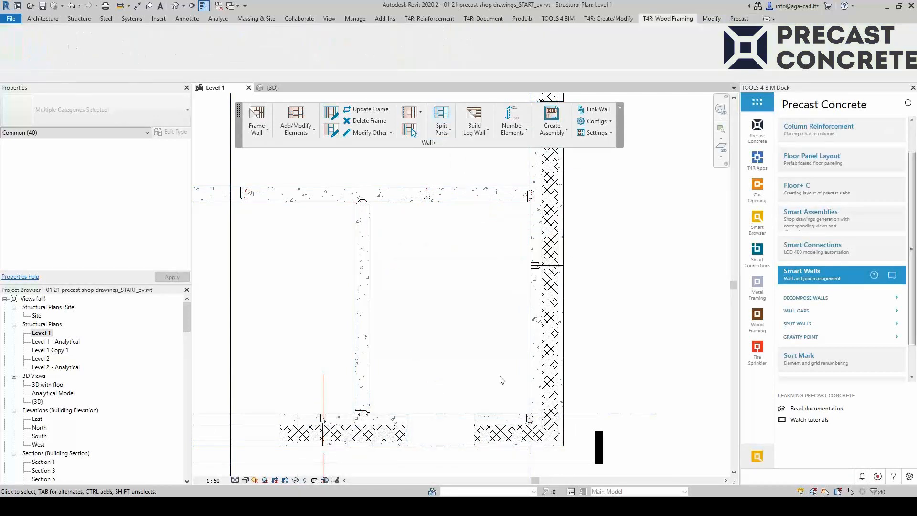
Set the plan's parts visibility to Show Parts and inspect the cut parts at the corner near grid C and at the wall joint
middle_drag(484, 395, 497, 300)
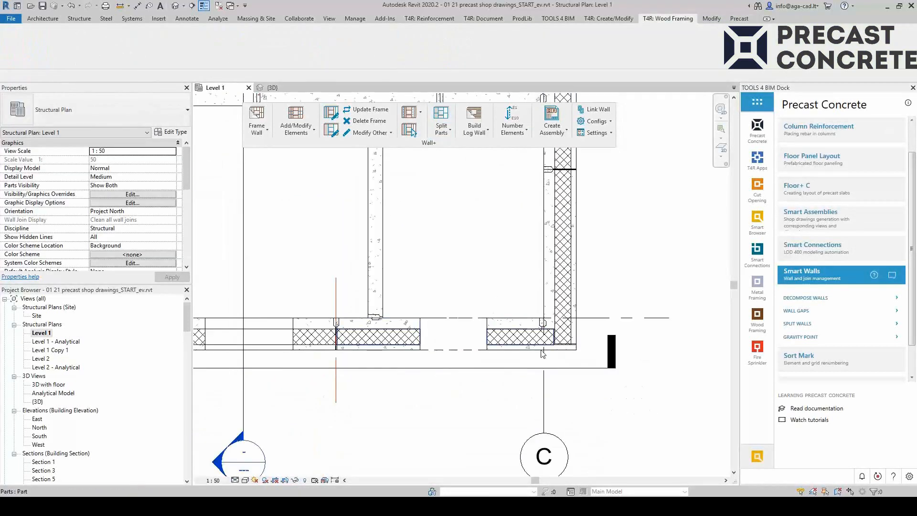
scroll(556, 354, up, 3)
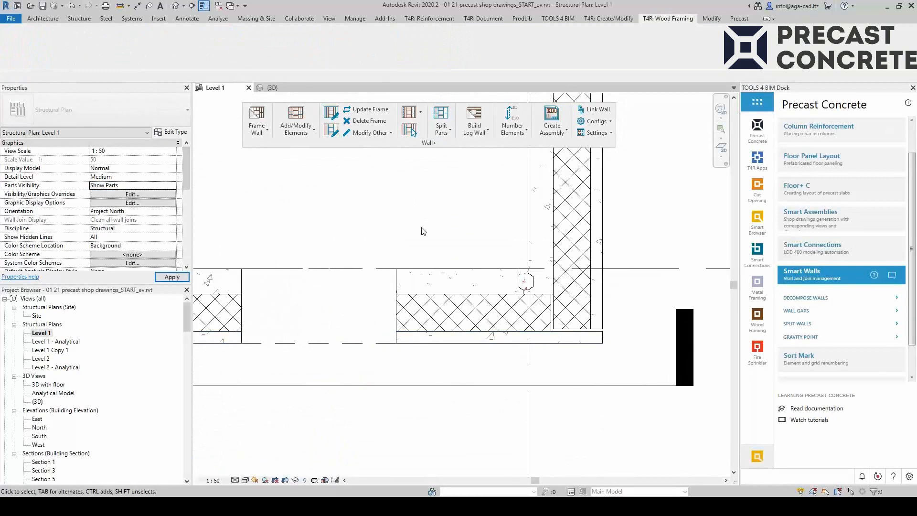
click(543, 291)
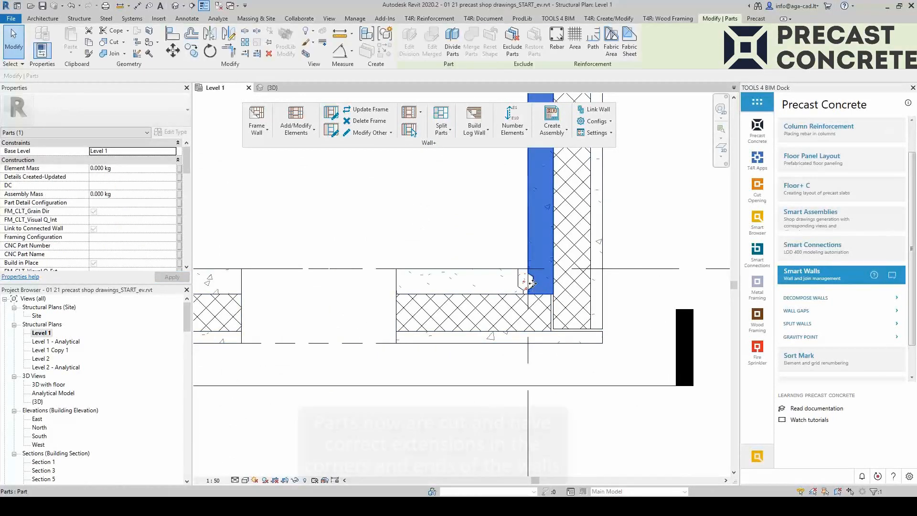
scroll(534, 280, up, 1)
scroll(533, 280, up, 1)
key(Escape)
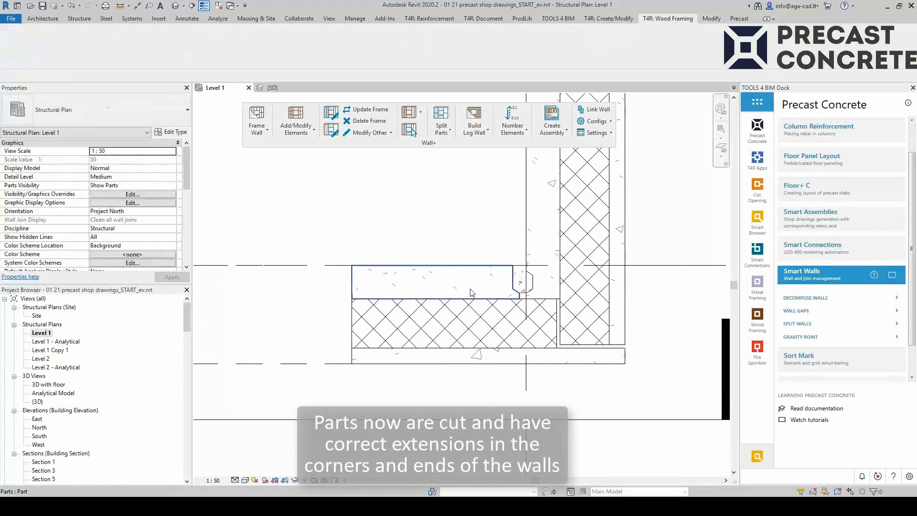
click(574, 342)
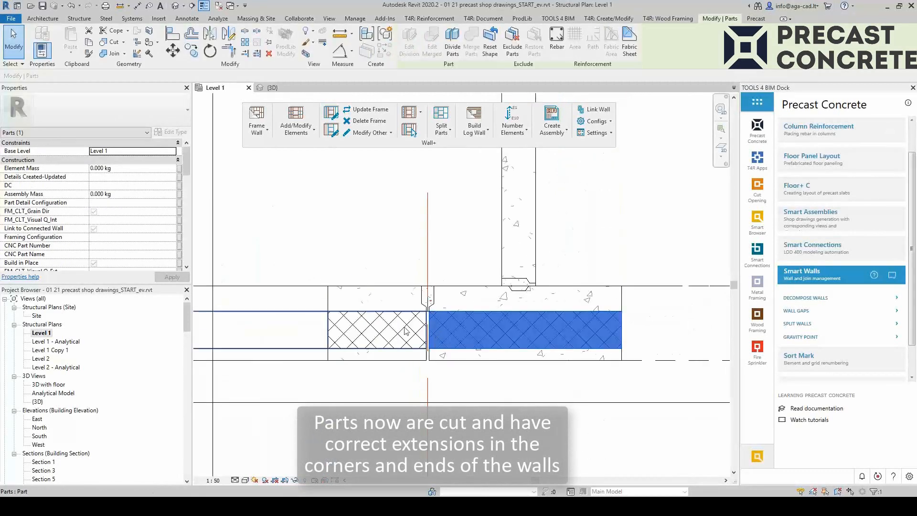
click(431, 305)
key(Escape)
In the 3D view, review the layer structure of the two sandwich 440+bricks walls and split their parts into bricks
scroll(431, 304, down, 5)
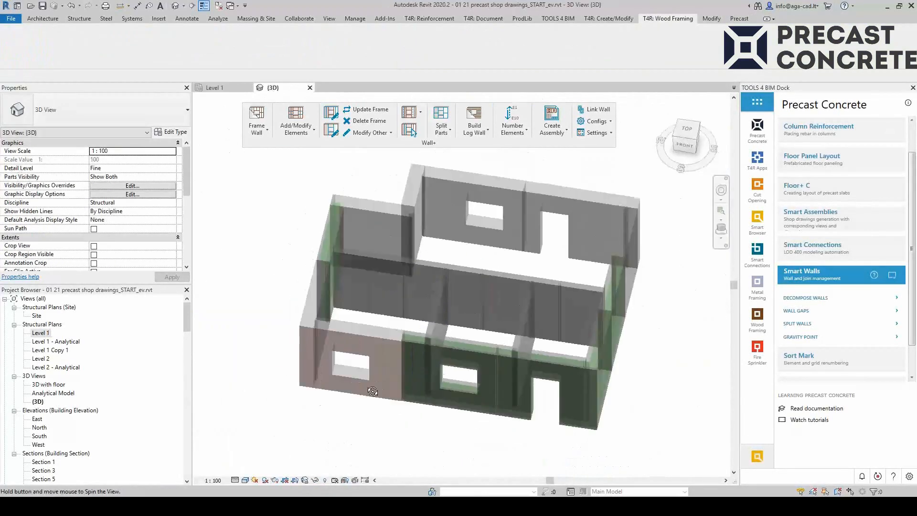
shift+middle_drag(373, 391, 382, 385)
scroll(335, 389, up, 1)
click(382, 337)
ctrl+click(318, 292)
click(174, 131)
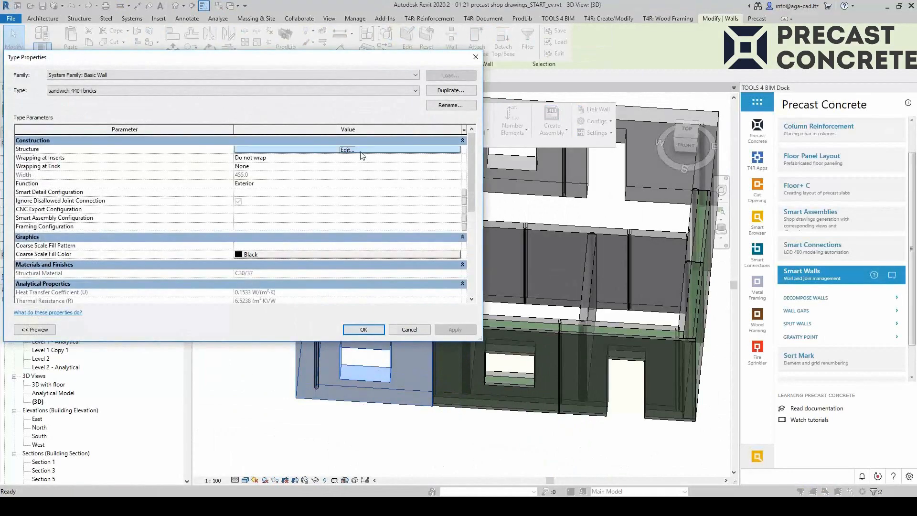
click(354, 150)
click(196, 140)
key(Escape)
key(Escape)
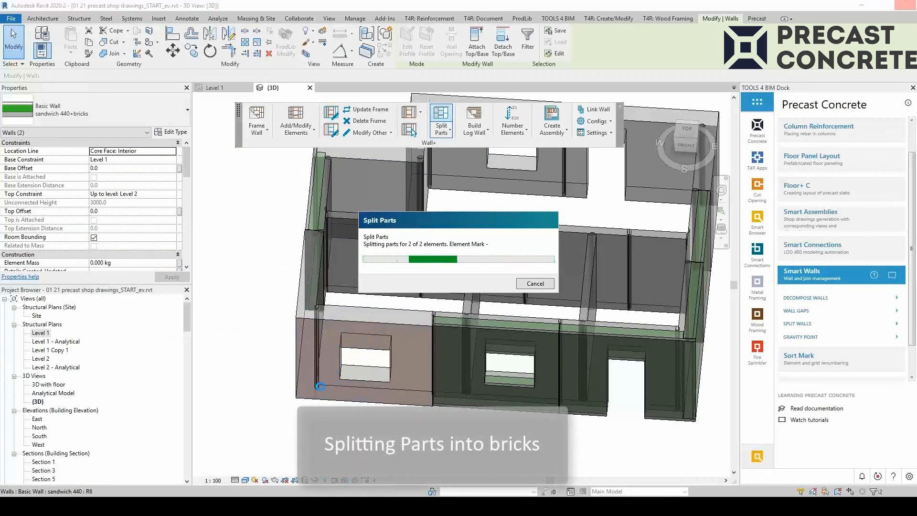
Examine the individual brick parts around the window of the split wall and their part properties
scroll(338, 392, up, 5)
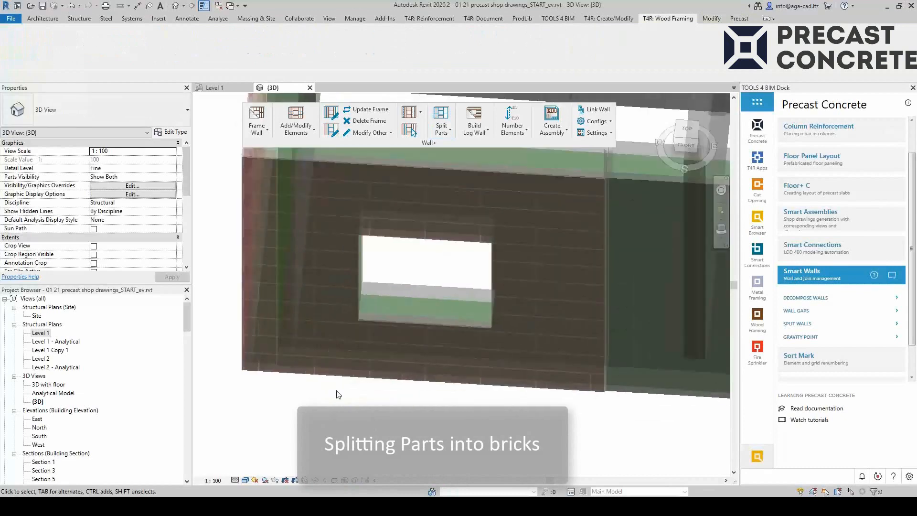
click(339, 374)
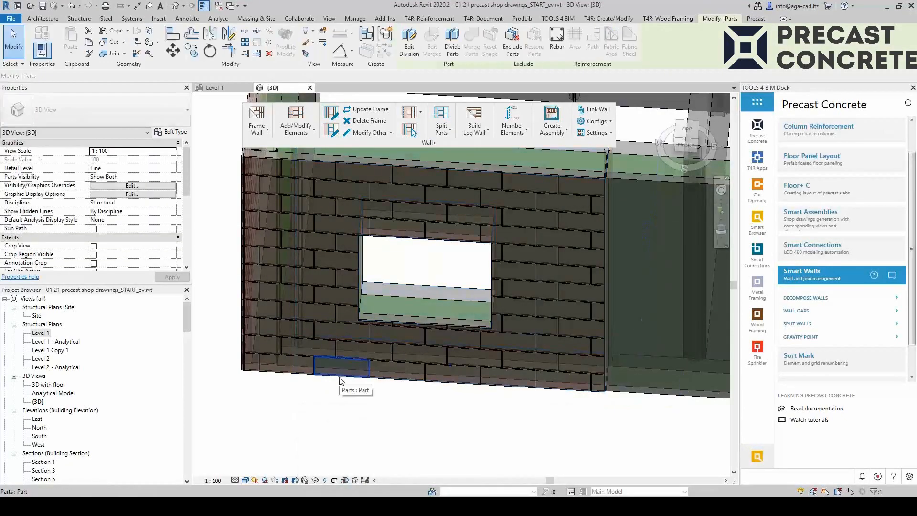
scroll(310, 346, up, 2)
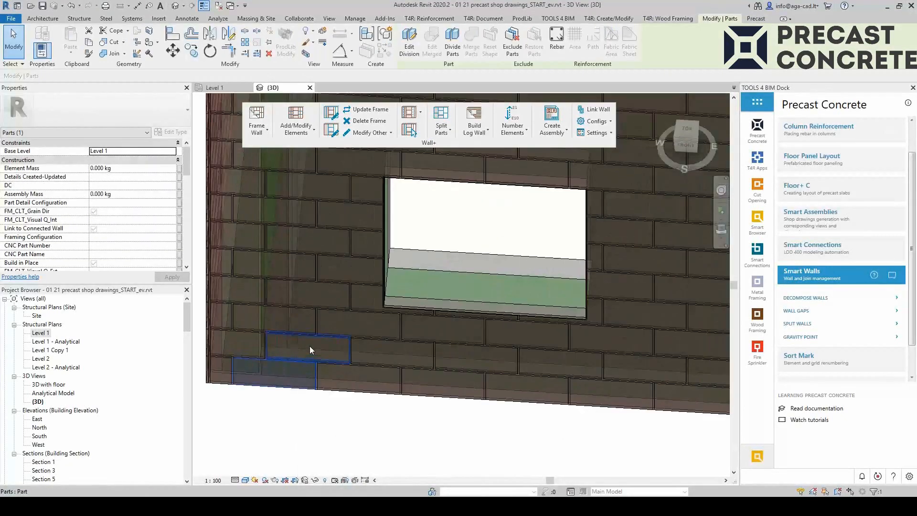
scroll(133, 240, down, 8)
scroll(317, 381, down, 3)
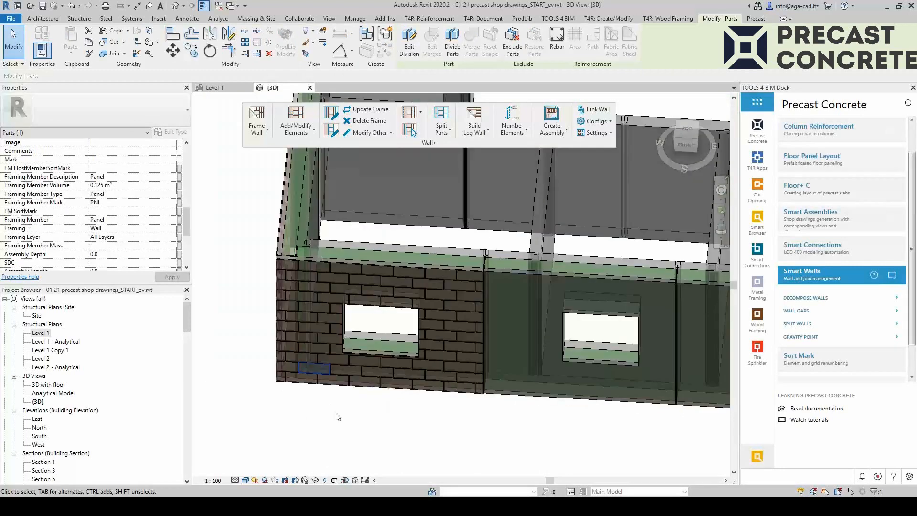
click(337, 416)
Add a secondary frame of diagonal ties to the three front walls
shift+middle_drag(369, 413, 362, 415)
click(395, 253)
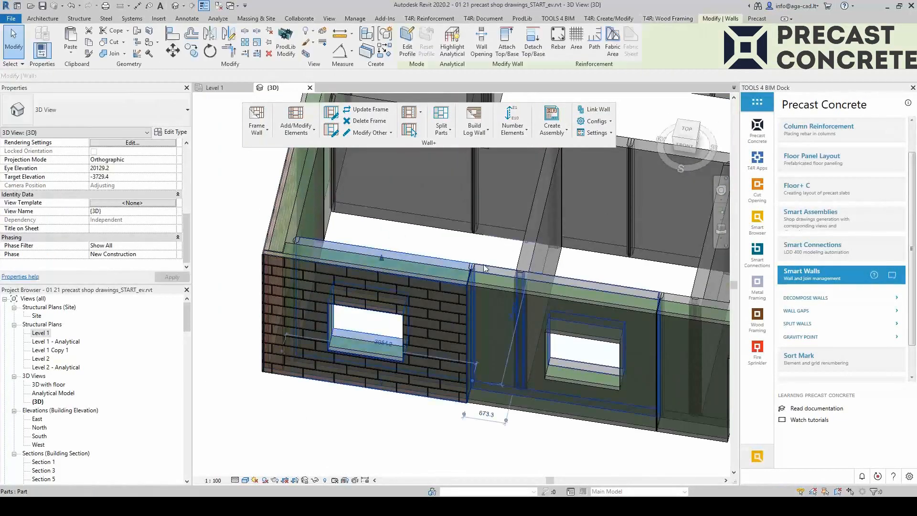
ctrl+click(675, 296)
click(254, 133)
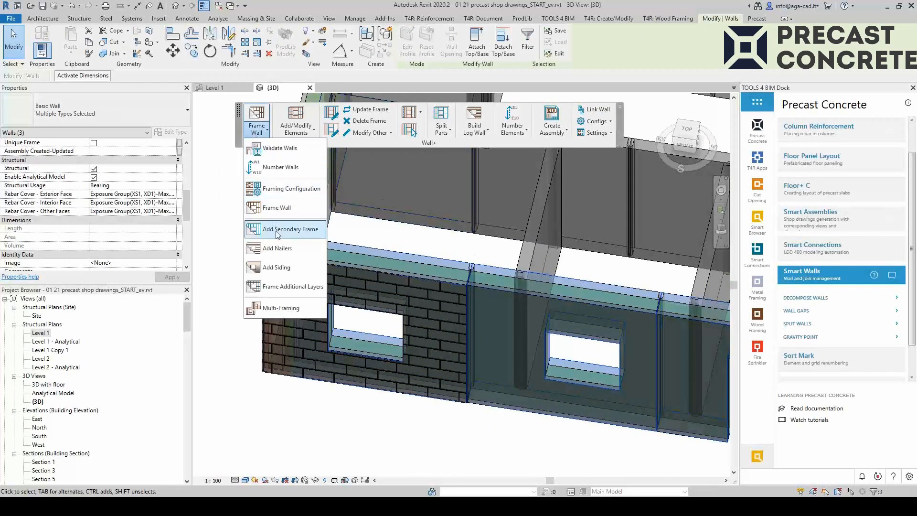
click(285, 231)
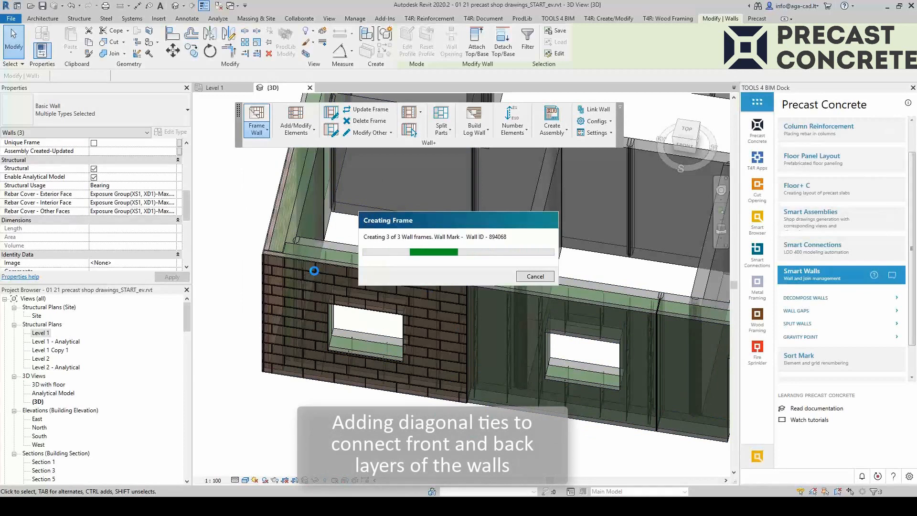
Inspect the diagonal ties inside the brick wall and above the window of the neighbouring wall
click(333, 401)
scroll(337, 254, up, 1)
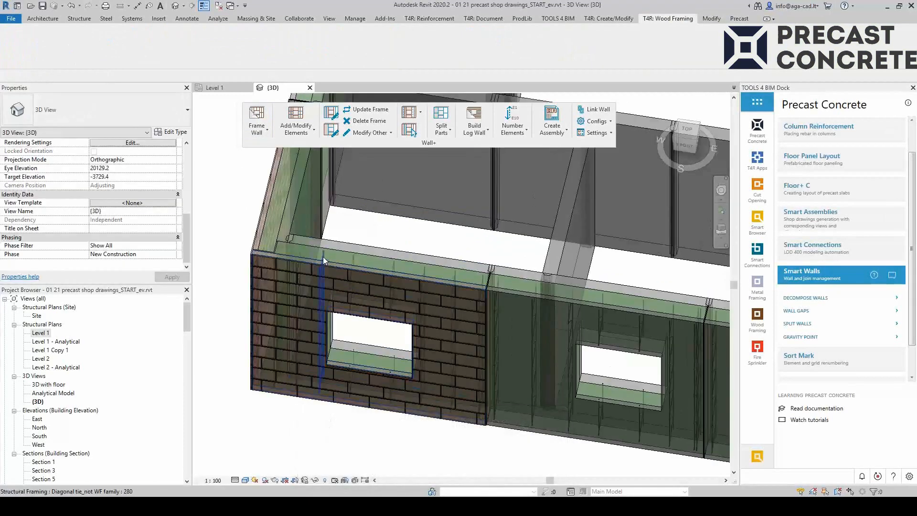
click(323, 260)
shift+middle_drag(323, 260, 360, 294)
shift+middle_drag(477, 412, 437, 380)
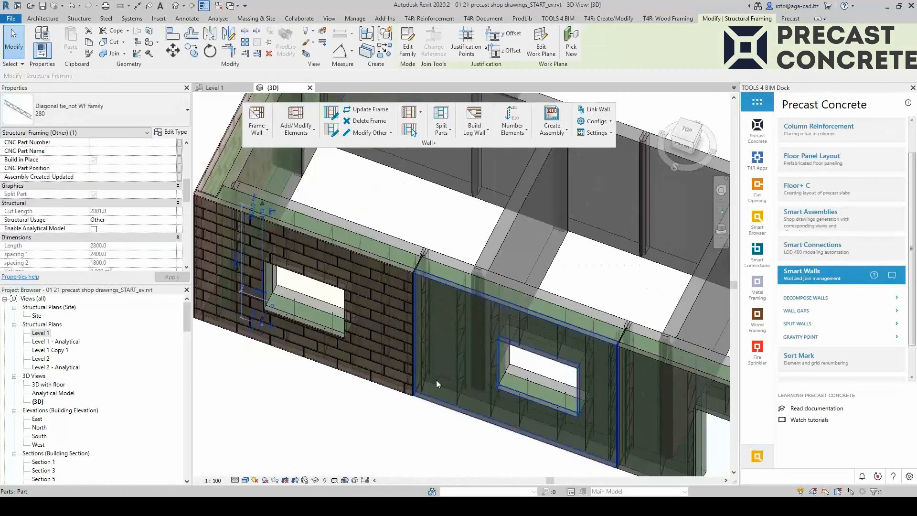
click(524, 331)
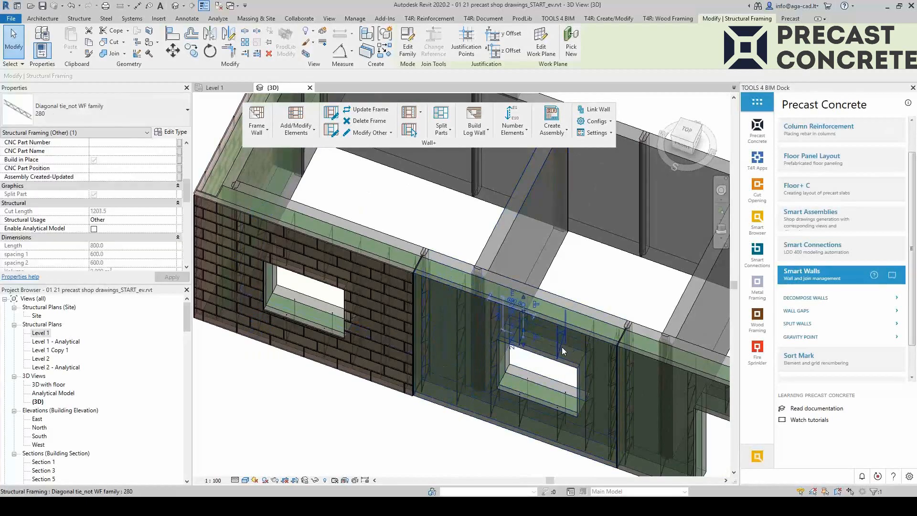
scroll(526, 385, down, 2)
scroll(497, 380, down, 1)
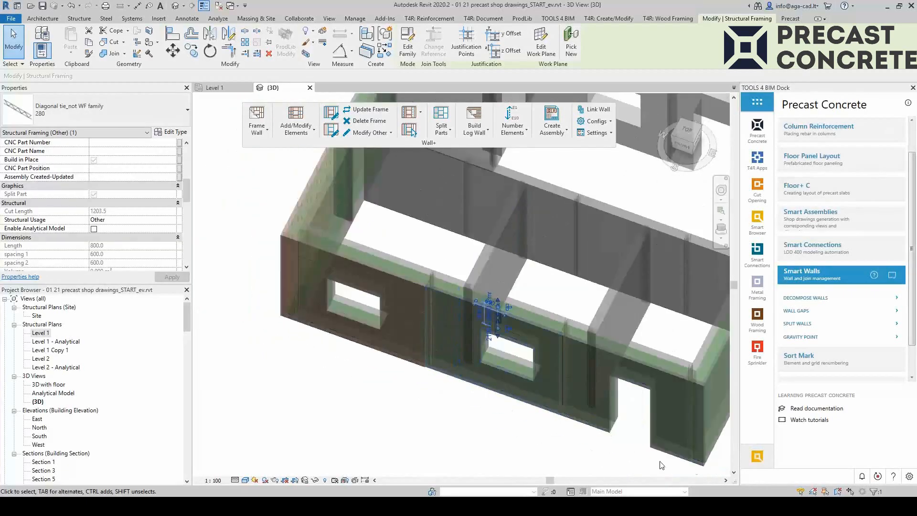
Insert the Connection loops smart detail configuration into the eight selected wall parts
scroll(694, 470, up, 4)
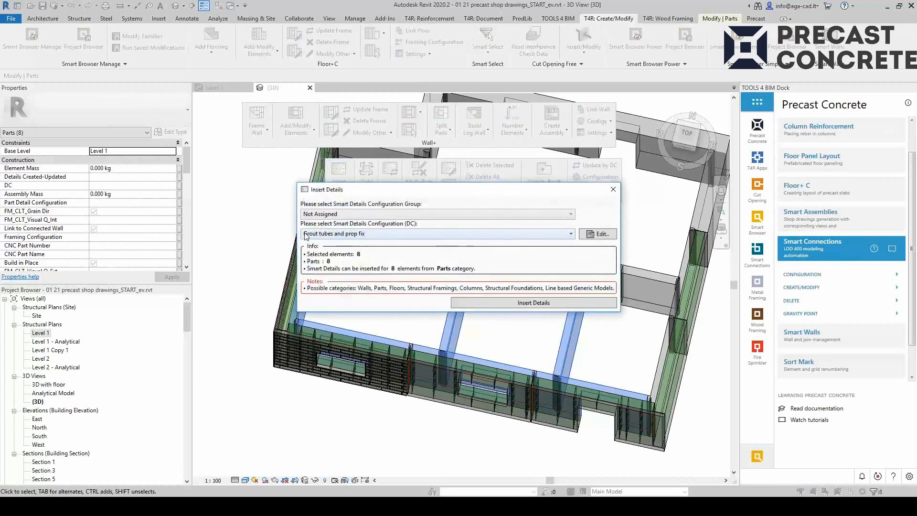
click(329, 234)
click(327, 246)
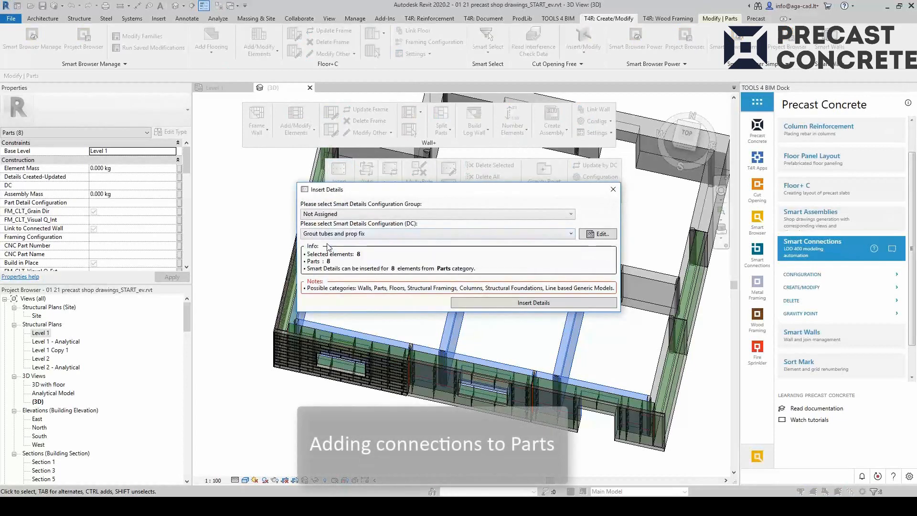
click(474, 300)
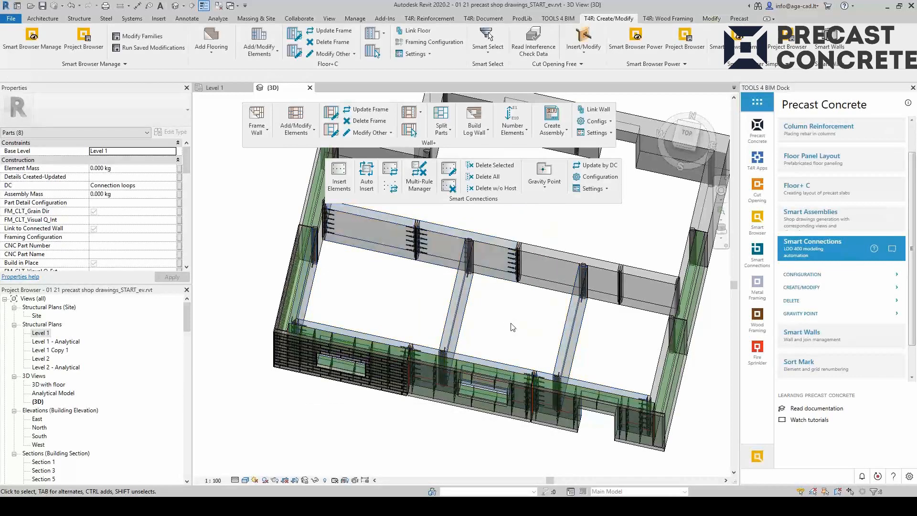
Inspect the inserted connecting loops at the vertical joint between the interior wall panels
shift+middle_drag(510, 272, 505, 348)
scroll(450, 291, up, 5)
click(436, 300)
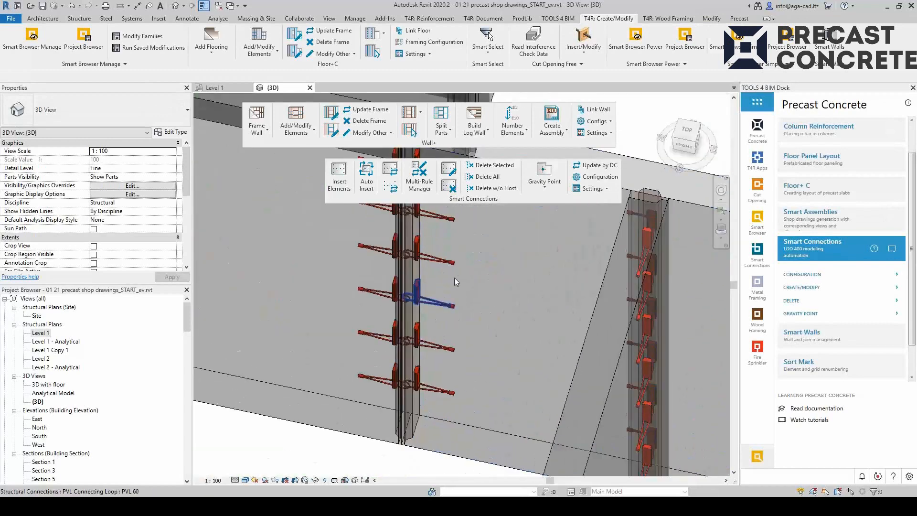
shift+middle_drag(455, 277, 573, 349)
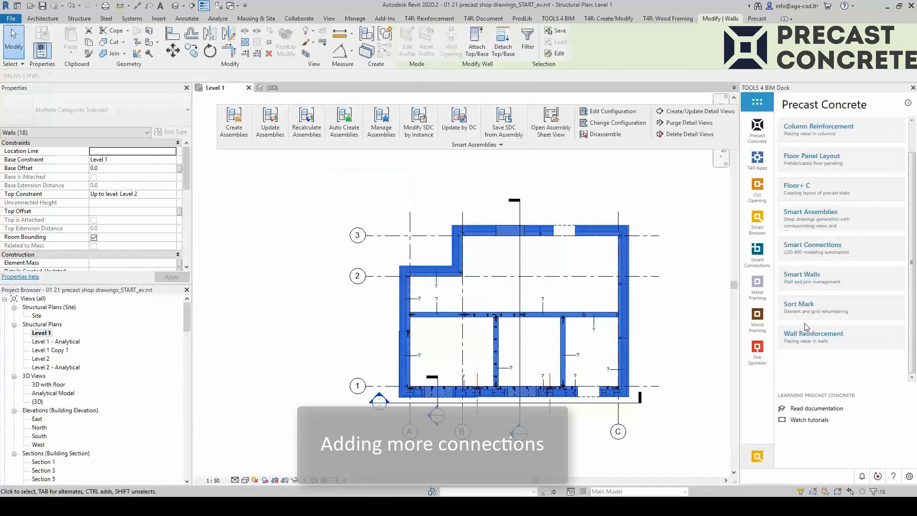
Renumber the 18 selected walls with Sort Mark, writing to the Mark parameter with prefix W-, two digits and start number 1
click(807, 302)
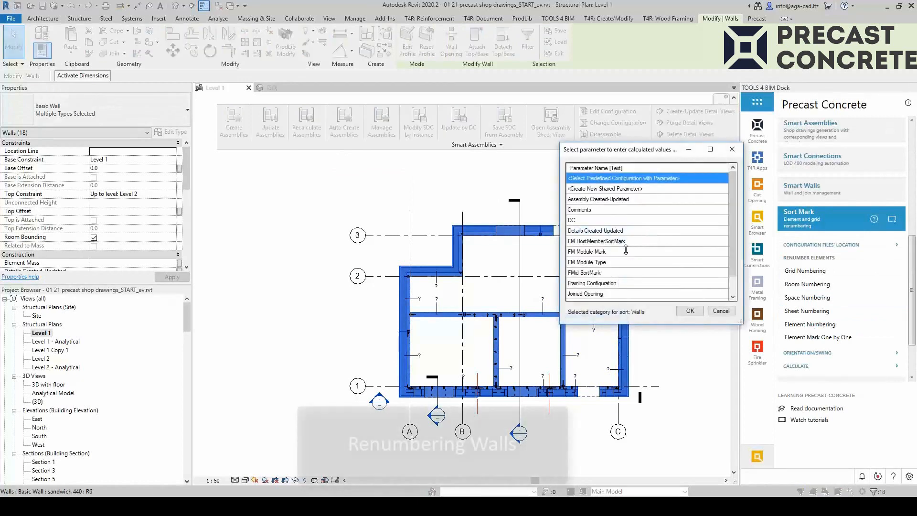
scroll(621, 253, down, 1)
click(685, 312)
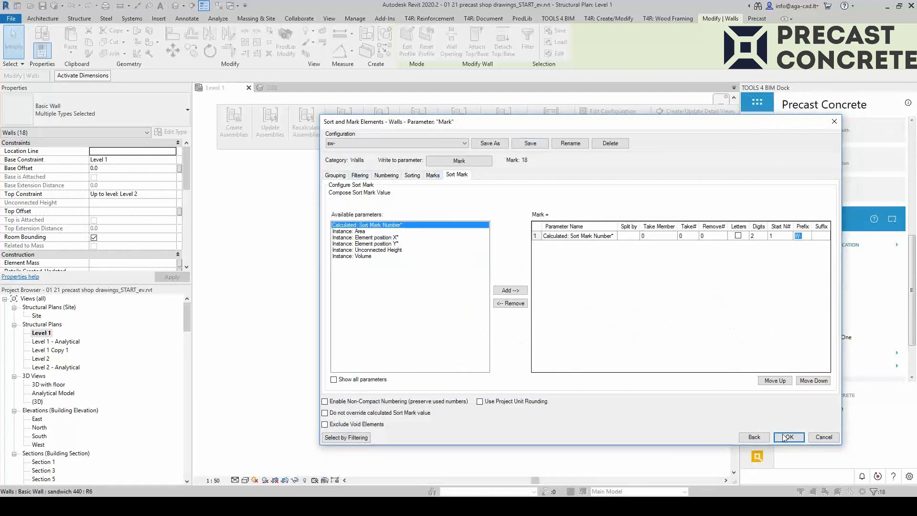
click(786, 438)
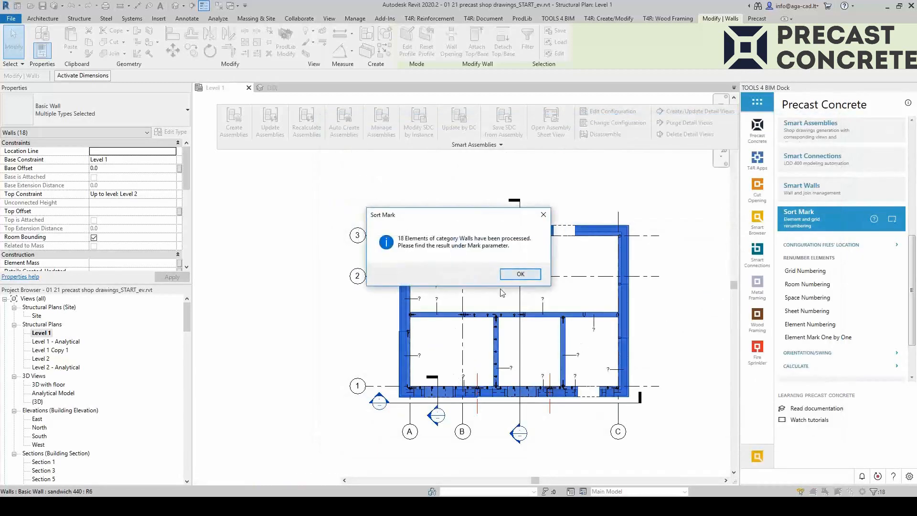
click(520, 273)
click(494, 287)
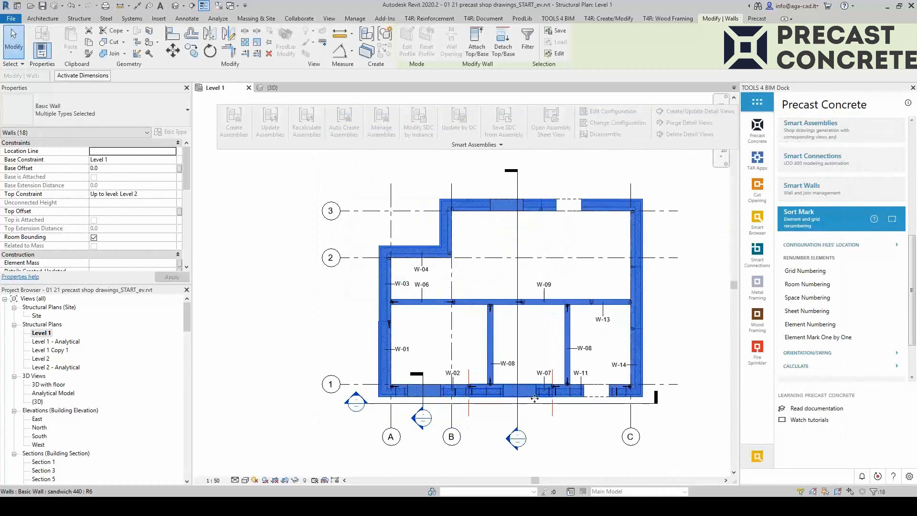
Review the shop drawing configuration's schedule and sheet settings, and create the assembly of wall W-02 with ww_wall new config
scroll(535, 399, up, 2)
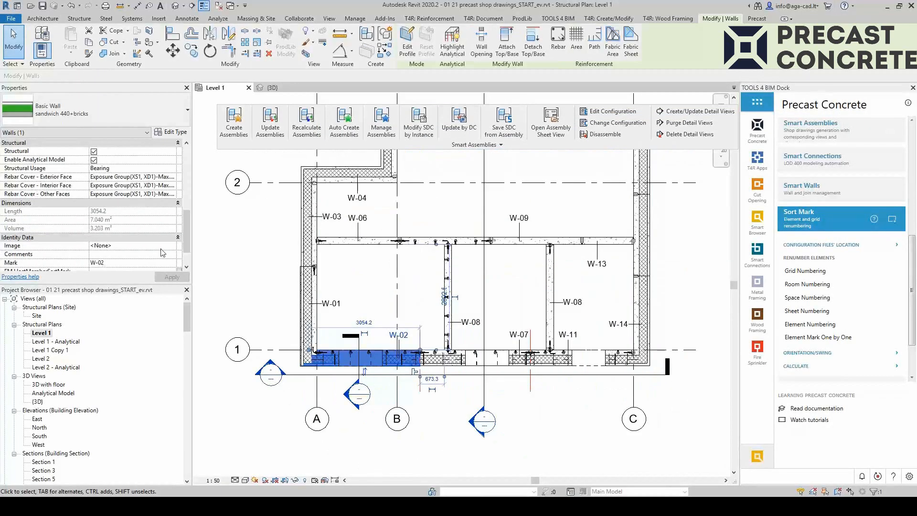
click(476, 147)
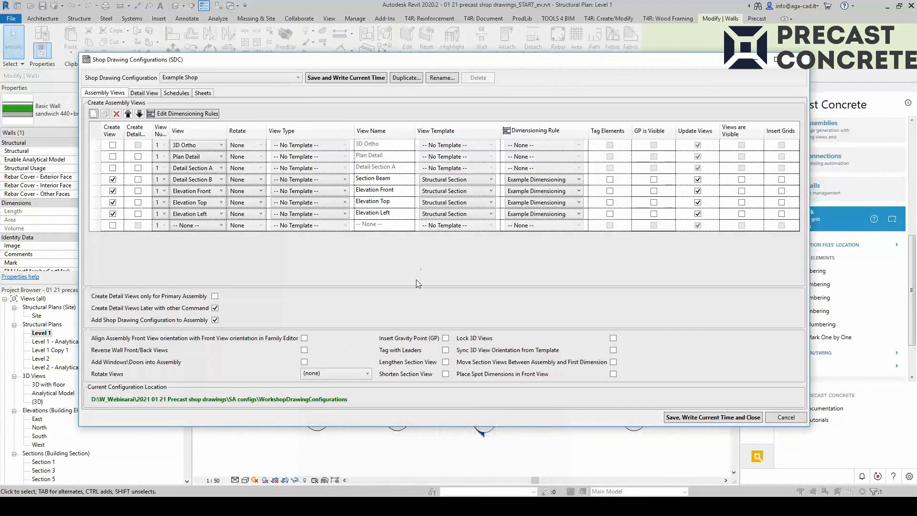
click(176, 92)
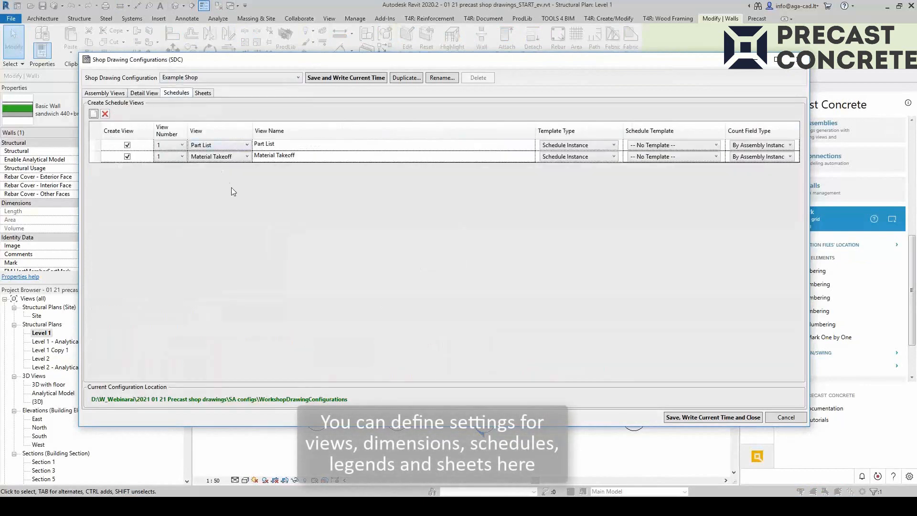
click(203, 93)
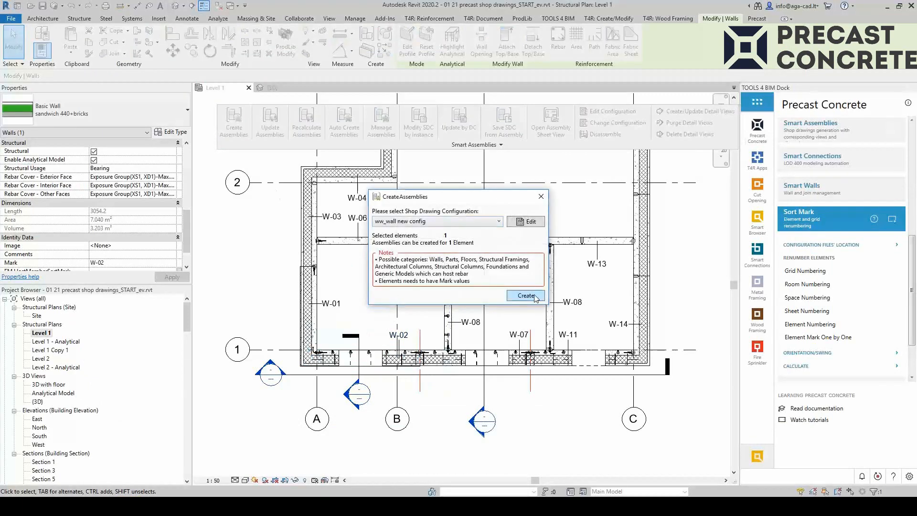
click(536, 297)
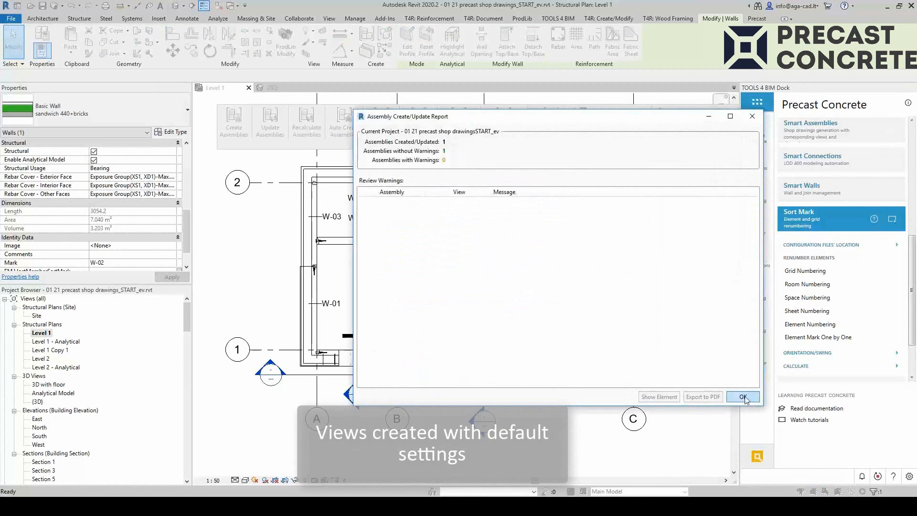
click(742, 397)
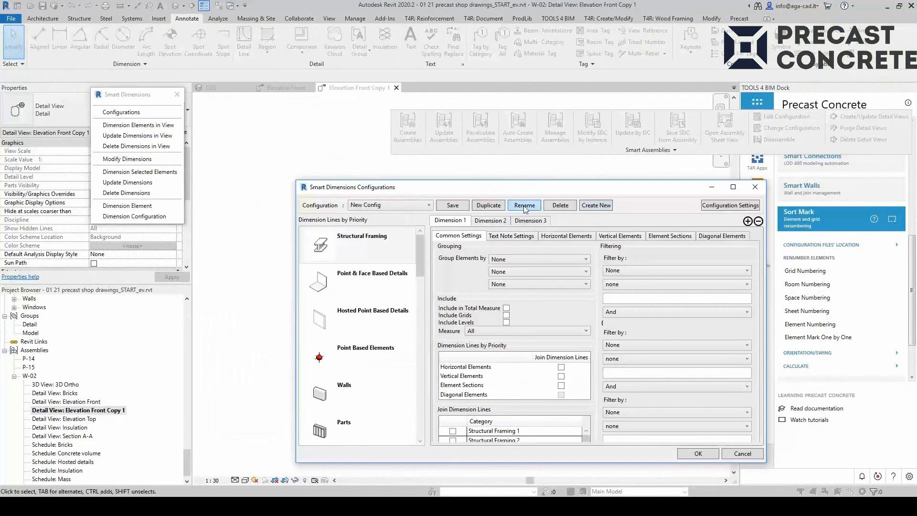
Rename the new Smart Dimensions configuration and adjust the Smart Dimensions item in the ww_front view bearing dimensioning rule
click(524, 206)
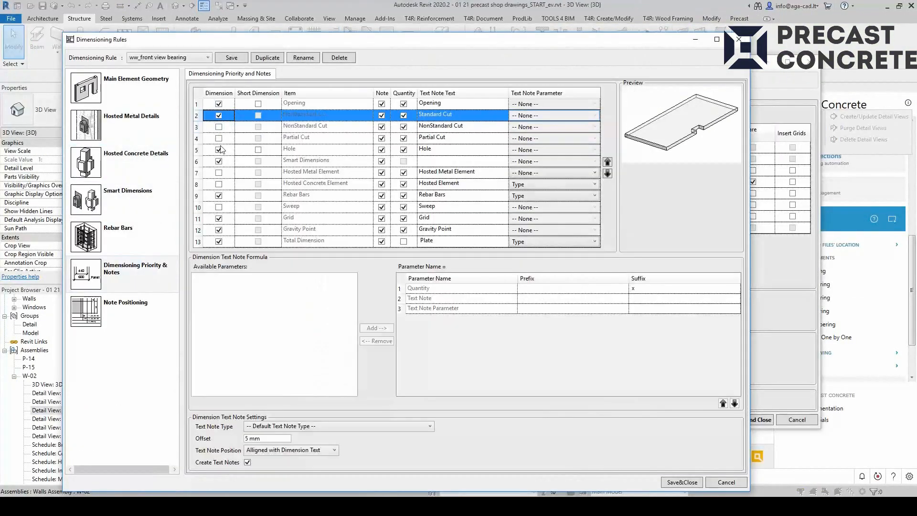
click(371, 160)
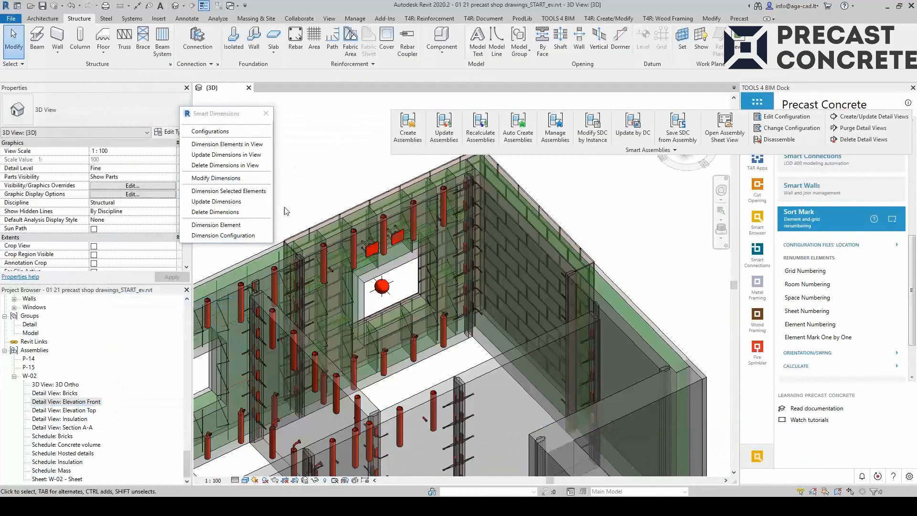
Update the W-02 wall assembly from its Elevation Front view with the latest ww_wall new config settings
click(348, 220)
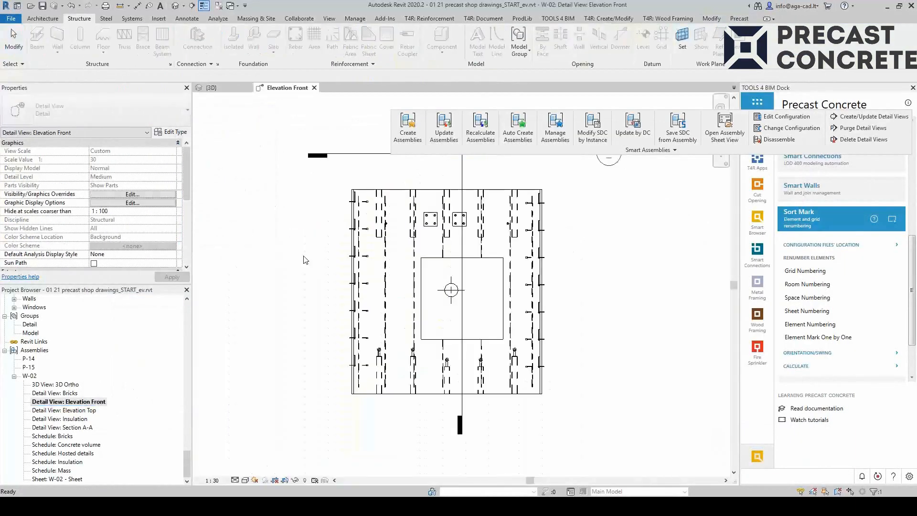
click(369, 328)
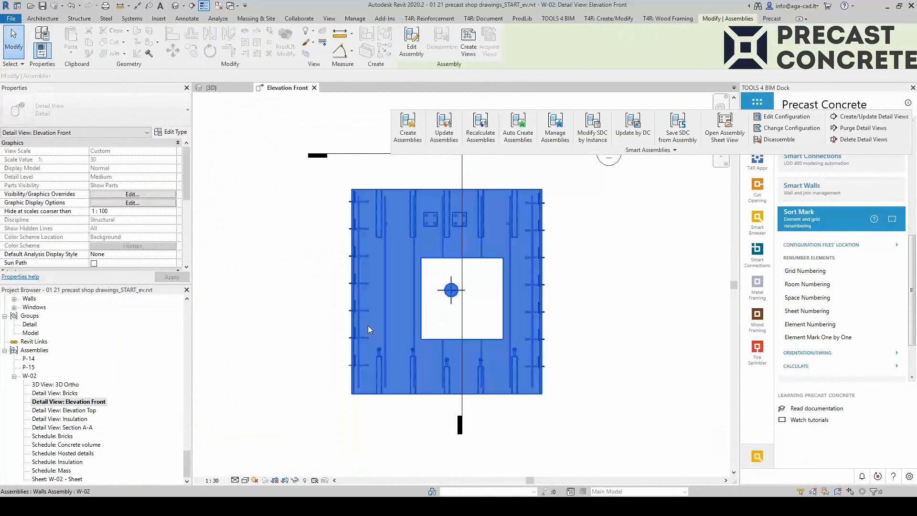
click(636, 134)
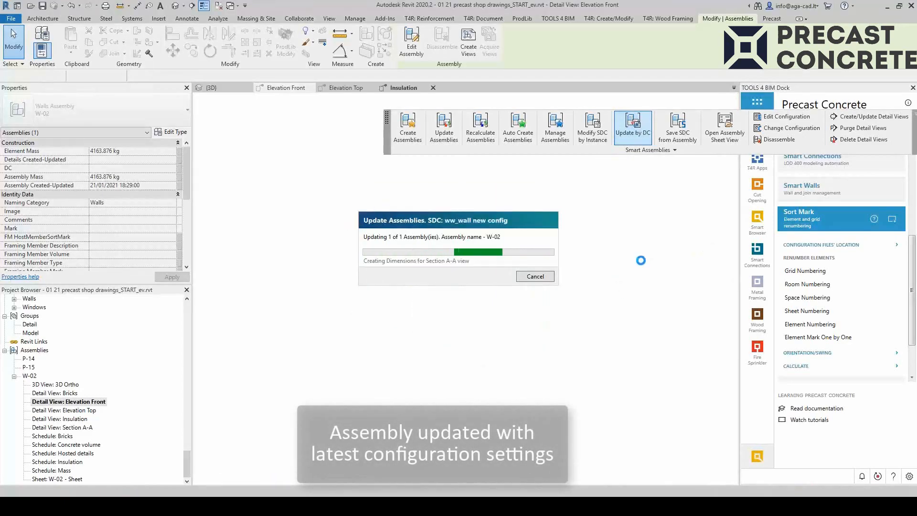
click(743, 396)
middle_drag(635, 393, 603, 433)
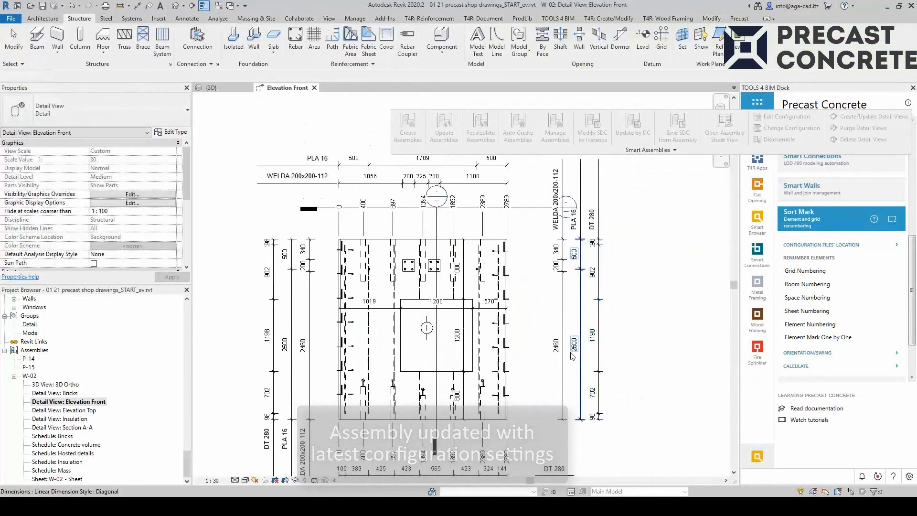
scroll(597, 370, down, 1)
Place the Elevation Front, Elevation Top and Section A-A detail views of assembly W-02 on its sheet
drag(66, 402, 310, 207)
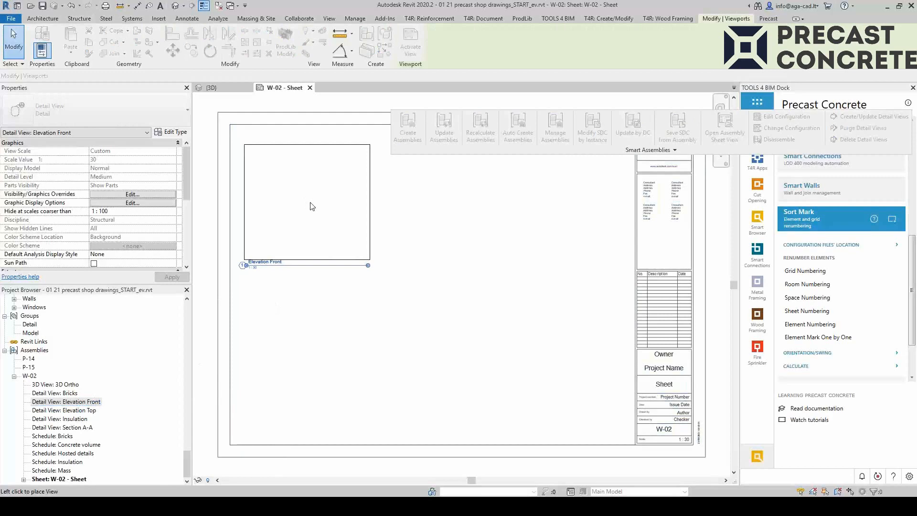
click(312, 207)
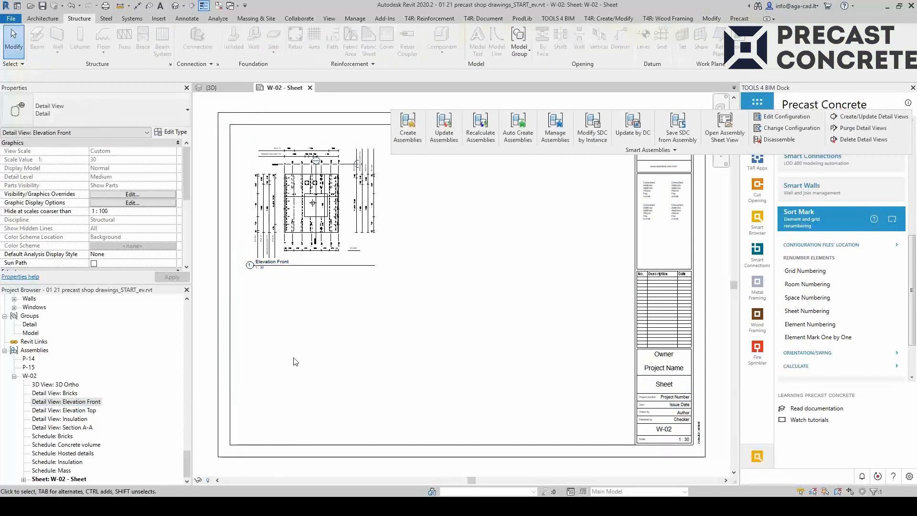
drag(64, 410, 316, 306)
click(315, 305)
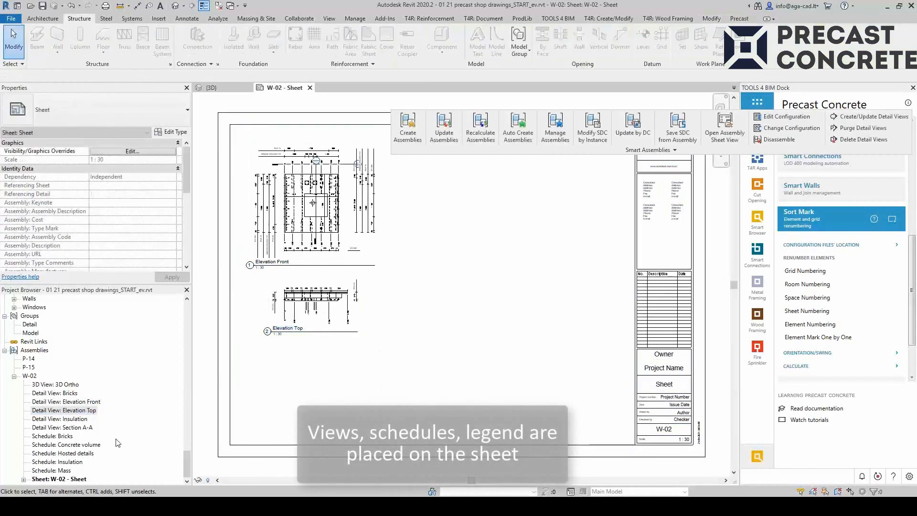
drag(77, 427, 414, 203)
click(414, 203)
middle_drag(519, 299, 527, 309)
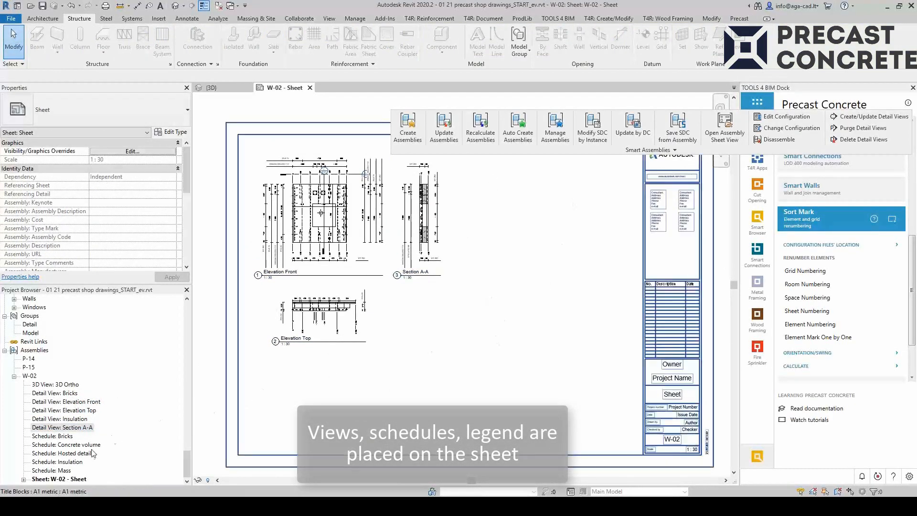
Place the Bricks, Insulation, Mass and Concrete volume schedules on the W-02 sheet, with Mass in the title block
drag(67, 436, 562, 250)
click(586, 193)
drag(57, 462, 581, 269)
click(581, 269)
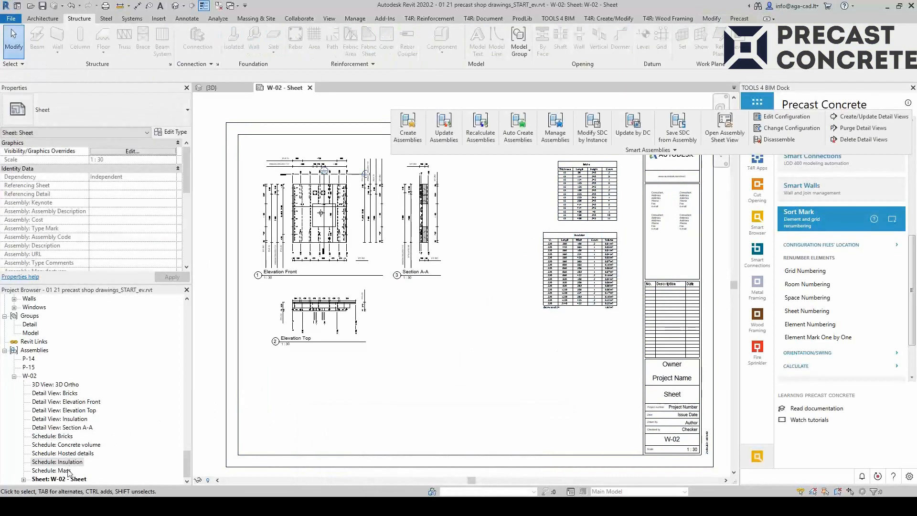
drag(51, 470, 682, 293)
scroll(682, 294, up, 3)
click(658, 279)
scroll(483, 340, down, 2)
drag(82, 445, 475, 363)
click(475, 363)
scroll(696, 307, down, 1)
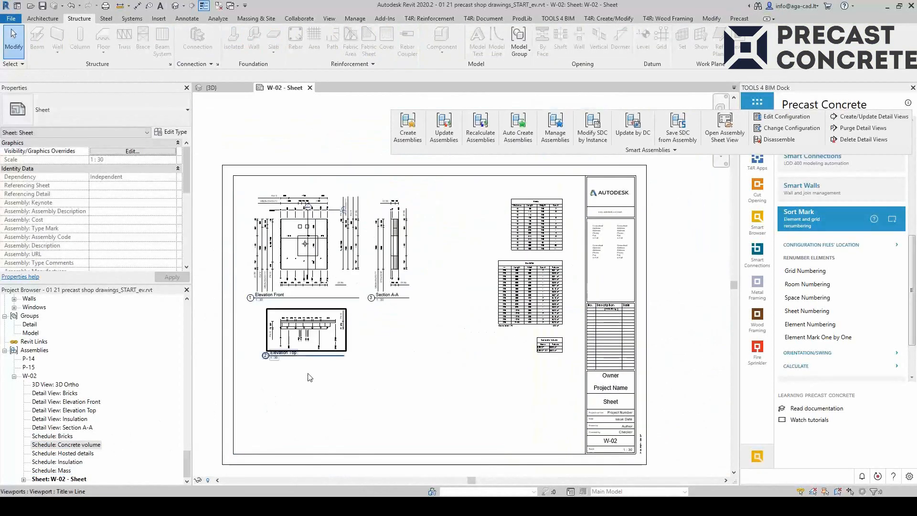
Place the Insulation and Bricks detail views below Elevation Top and the 3D Ortho view beside Section A-A
drag(52, 436, 325, 409)
drag(59, 419, 305, 408)
click(306, 407)
drag(55, 393, 458, 255)
click(379, 408)
click(457, 255)
Place the Notes legend on the W-02 sheet near the title block and set its viewport type to No Title
scroll(125, 424, up, 2)
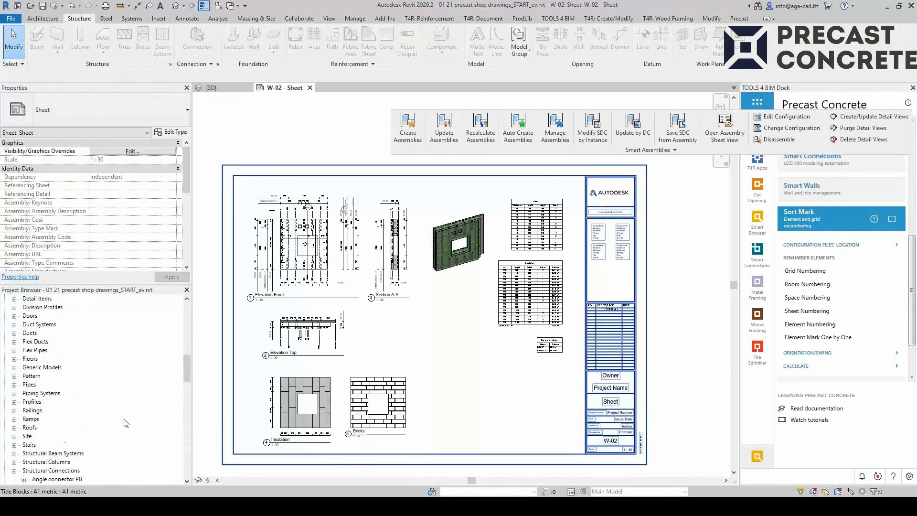
scroll(125, 423, up, 7)
drag(30, 350, 522, 409)
click(521, 406)
scroll(549, 430, up, 6)
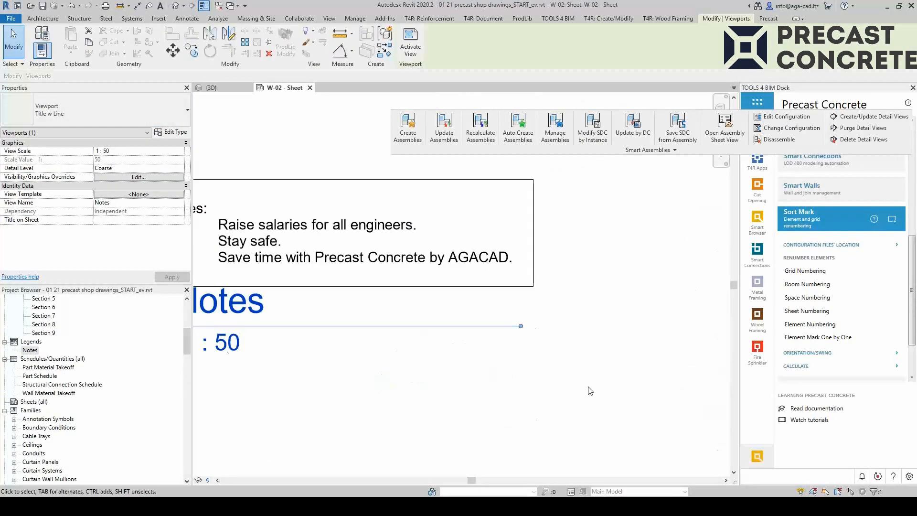
scroll(590, 391, down, 3)
click(95, 110)
click(24, 153)
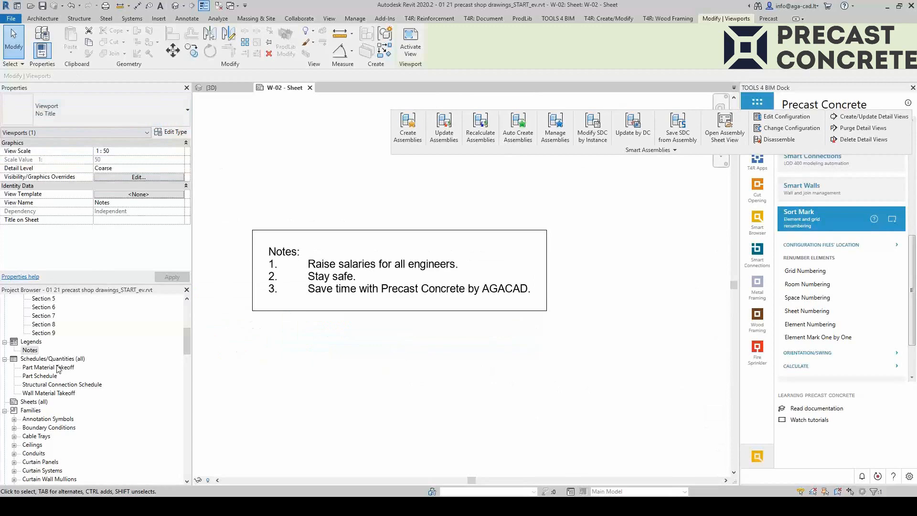
click(5, 411)
scroll(561, 354, down, 6)
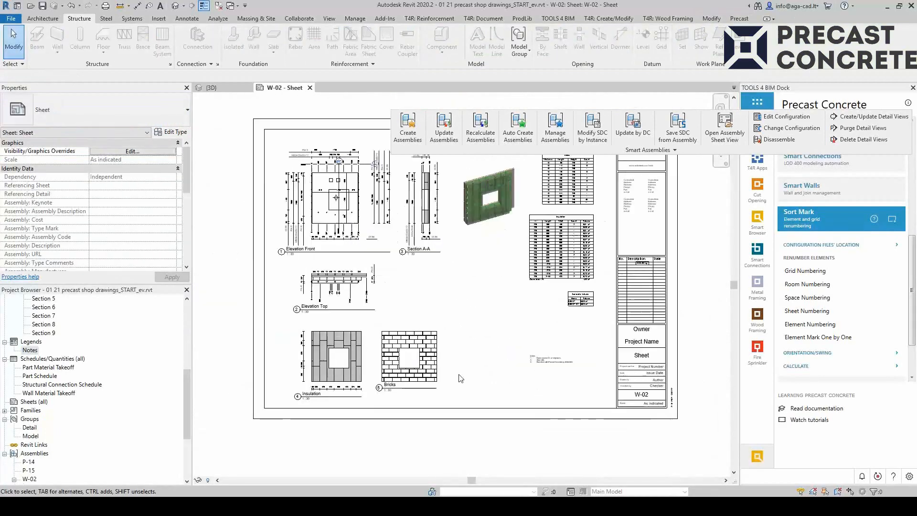
Assign W-02 - Sheet as the sheet template in the ww_wall new config shop drawing configuration and save it
click(669, 150)
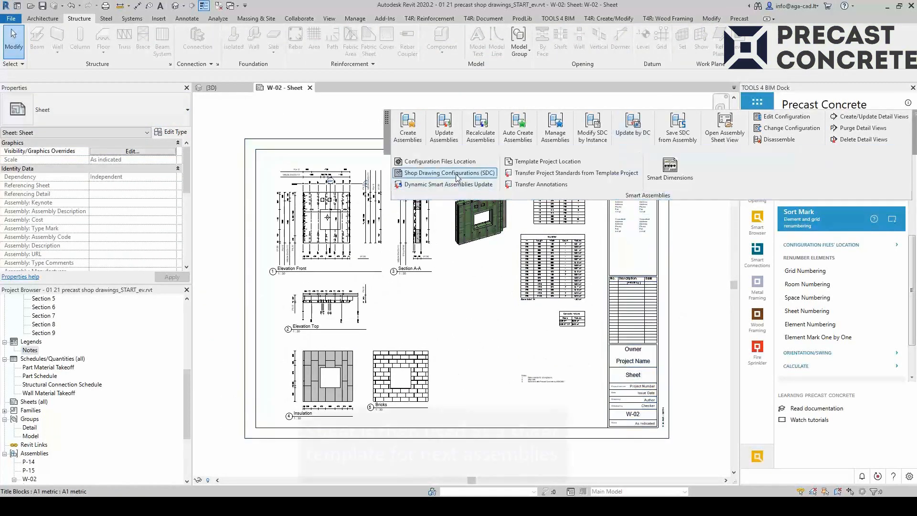
click(458, 178)
click(214, 95)
click(615, 140)
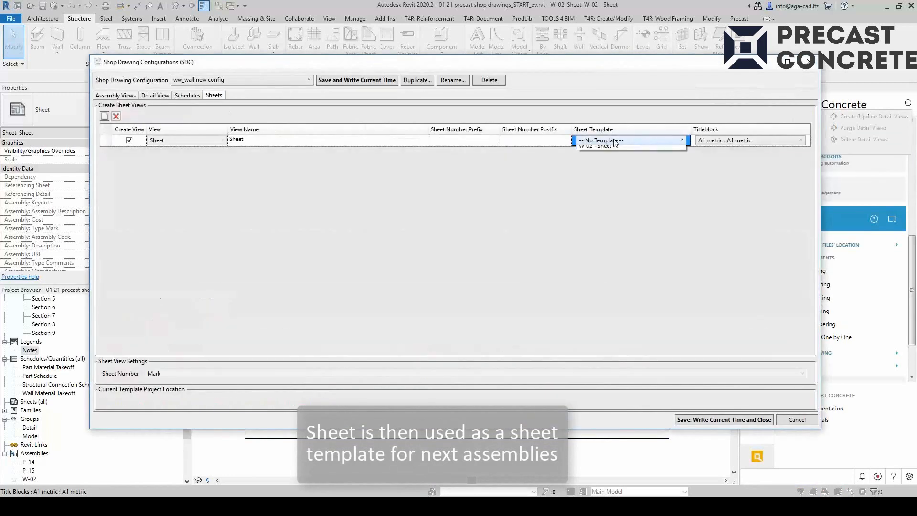
click(689, 419)
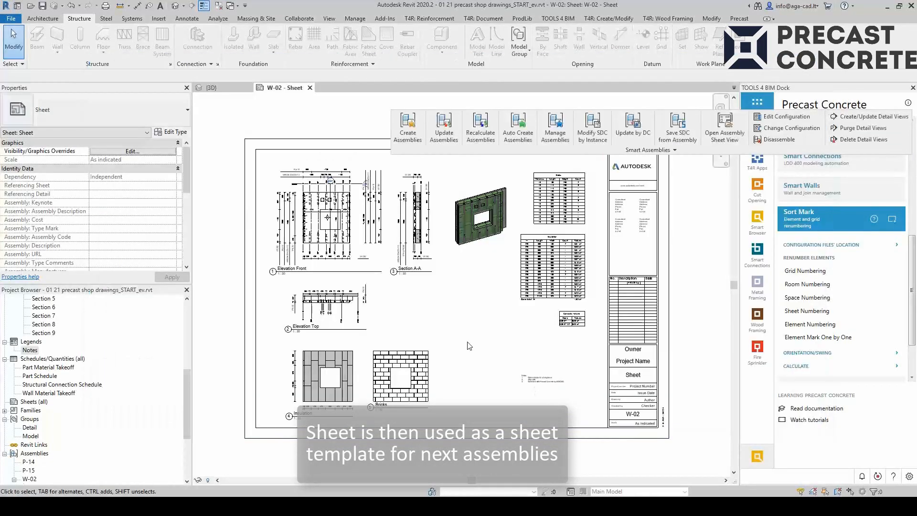
Create assemblies for the two neighbouring sandwich 440 walls in the 3D view with ww_wall new config
click(175, 6)
scroll(364, 241, up, 3)
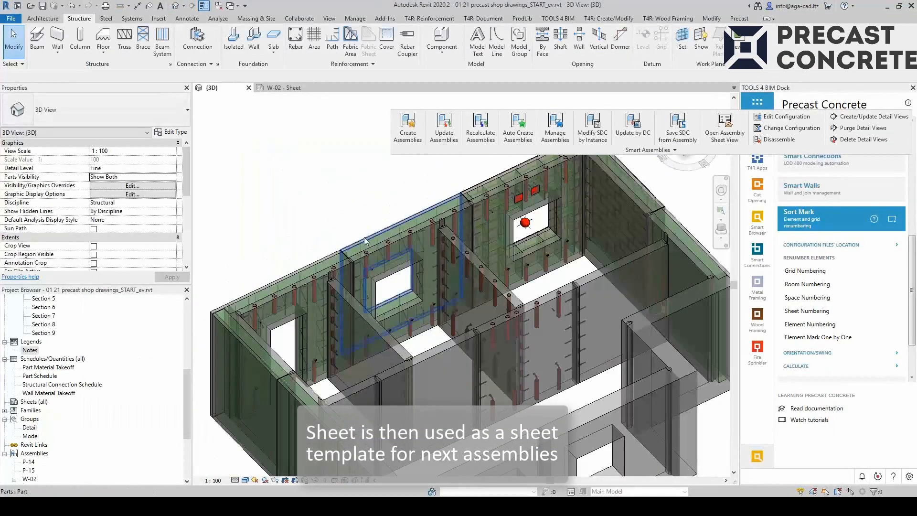
click(365, 241)
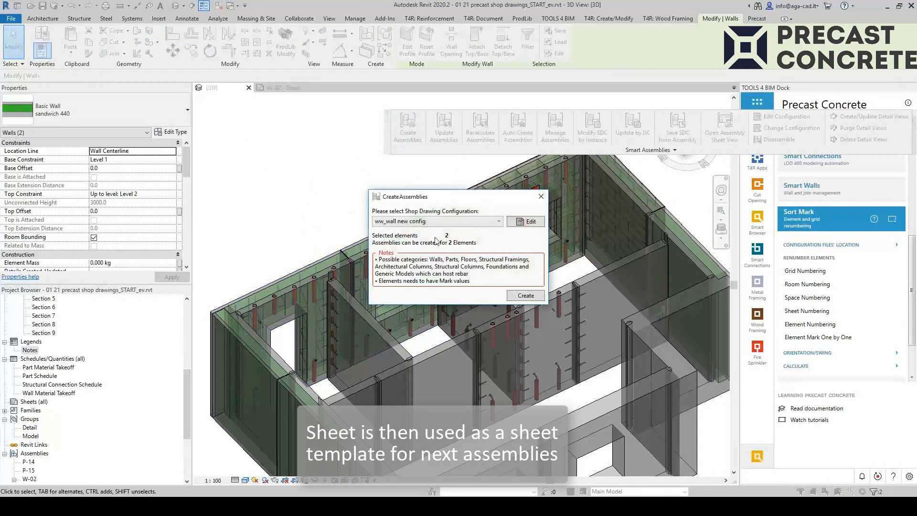
click(517, 296)
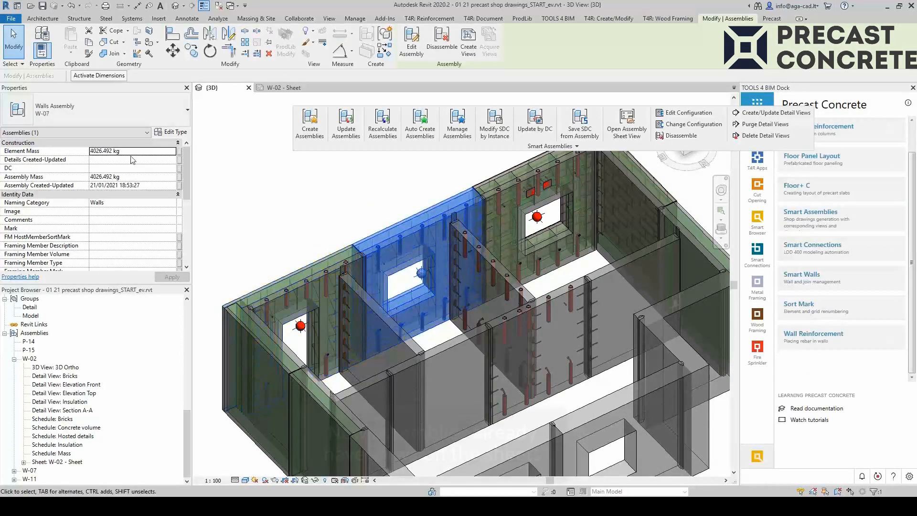
Open the sheet of assembly W-07 and examine its automatically placed views, schedules and notes
click(133, 177)
key(Escape)
double_click(31, 471)
double_click(71, 479)
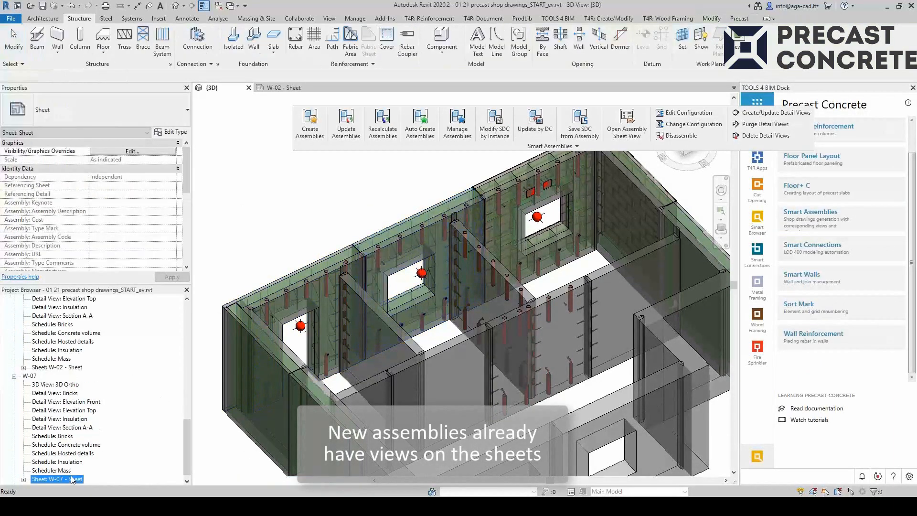
middle_drag(423, 332, 449, 385)
scroll(290, 198, up, 4)
scroll(334, 253, down, 3)
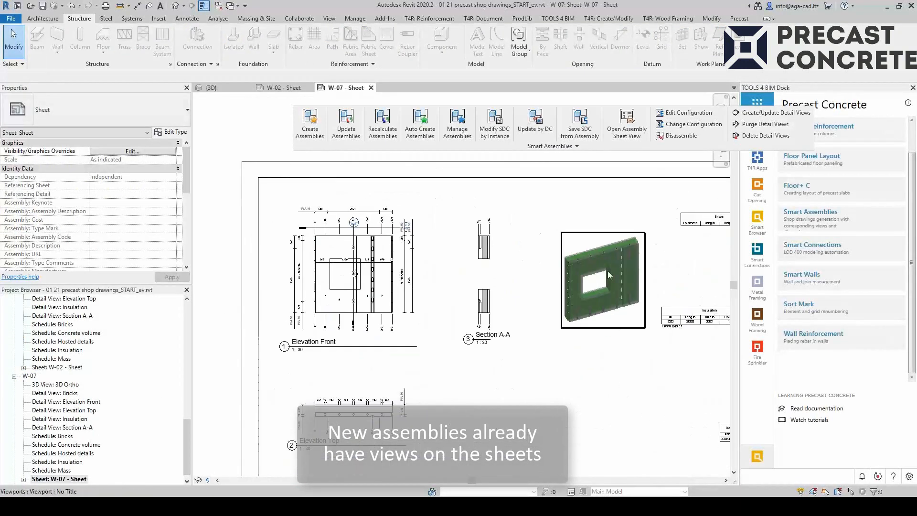
middle_drag(602, 319, 486, 178)
middle_drag(485, 327, 584, 292)
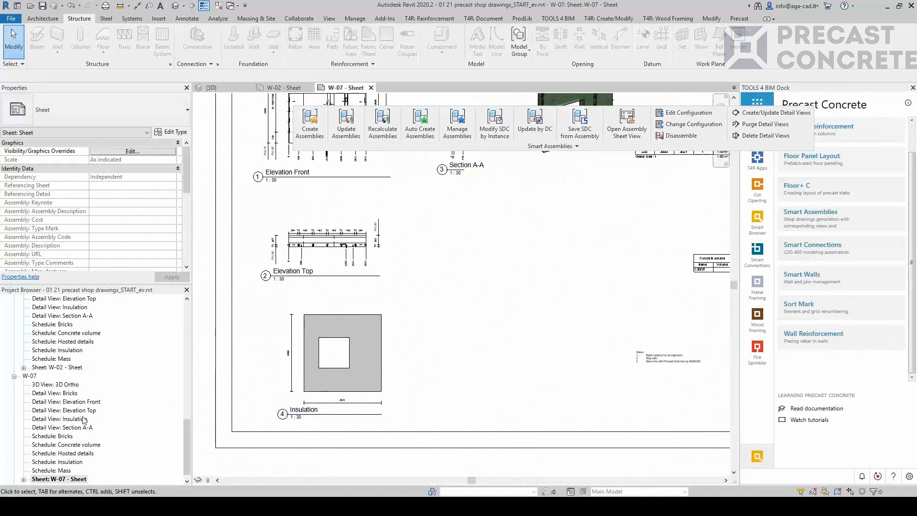